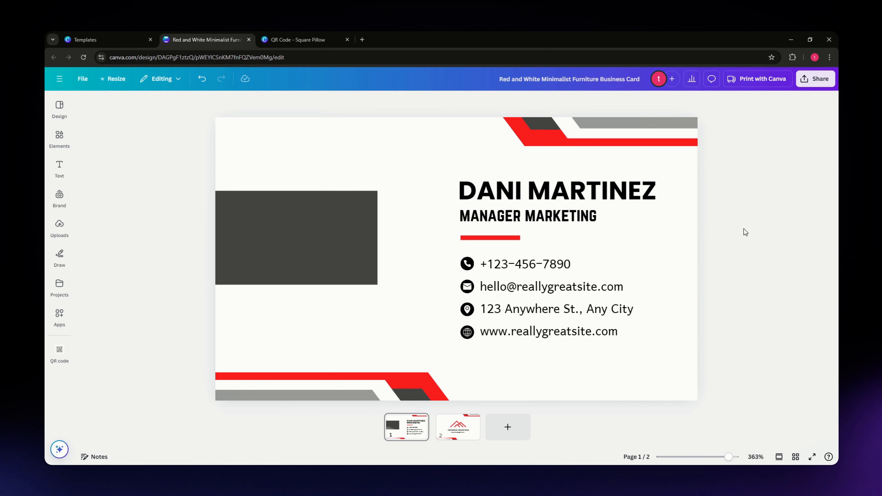
Review both pages of the business card design and the blank square QR Code design.
click(683, 241)
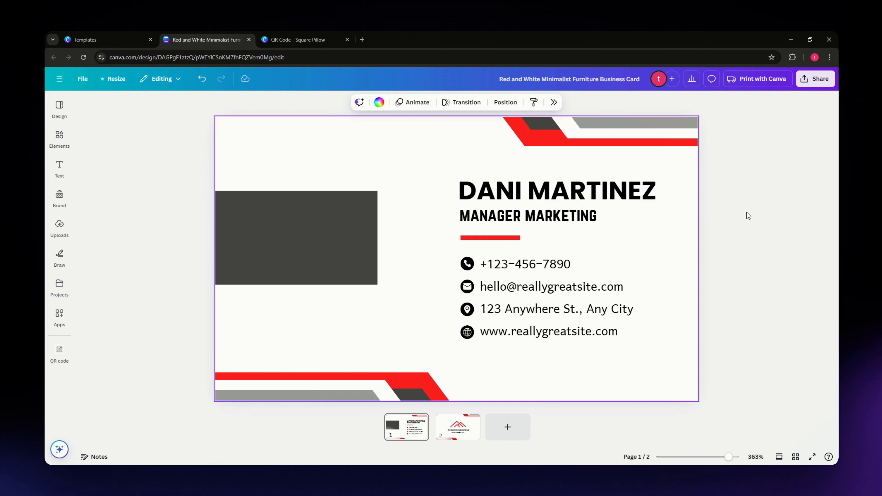
click(749, 215)
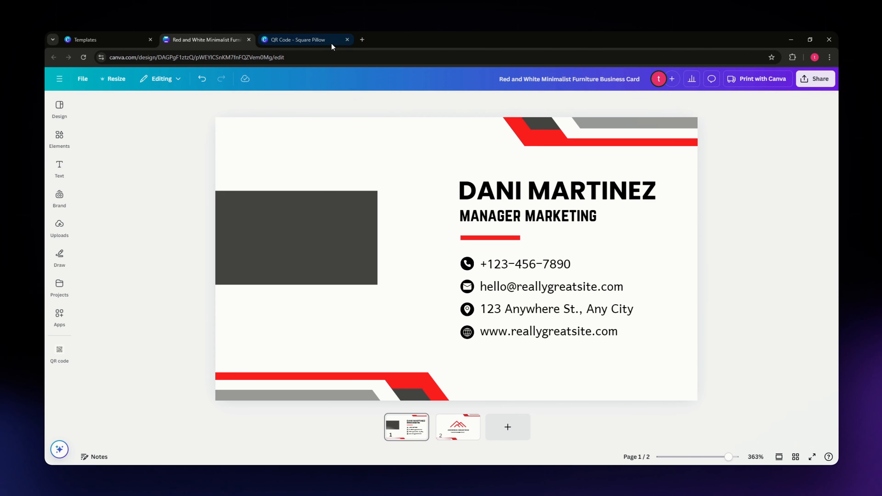
click(316, 39)
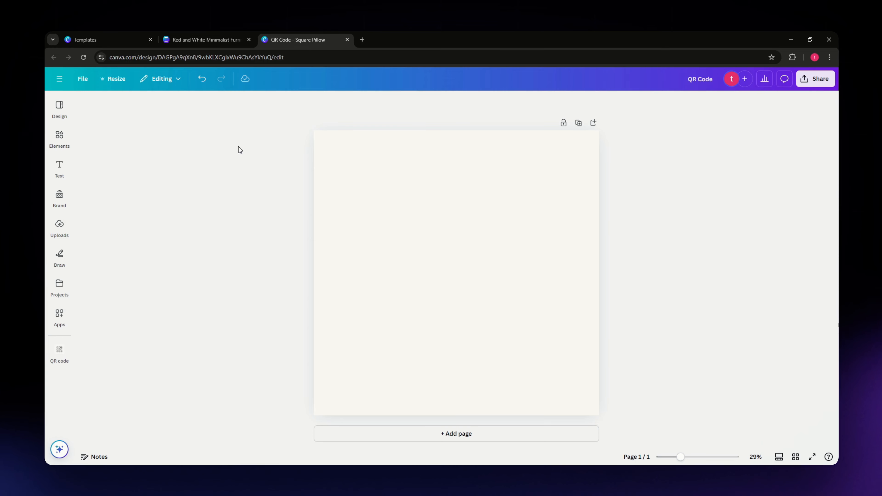
click(221, 40)
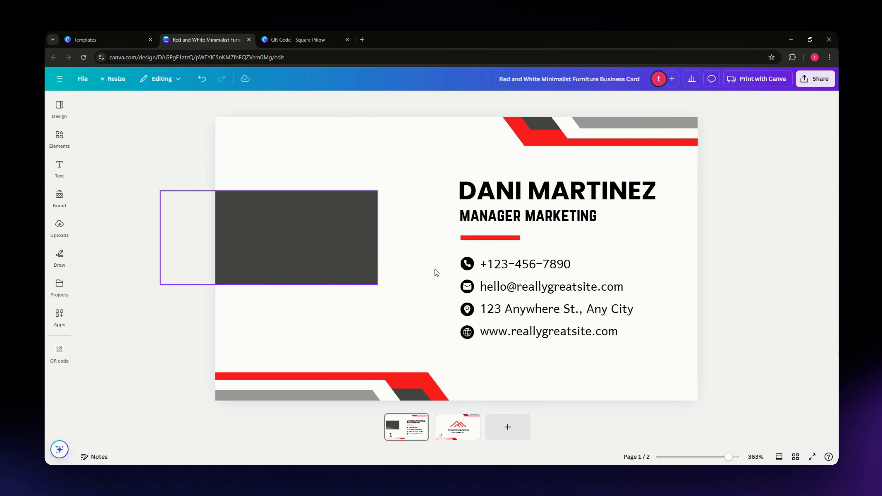
scroll(674, 307, down, 1)
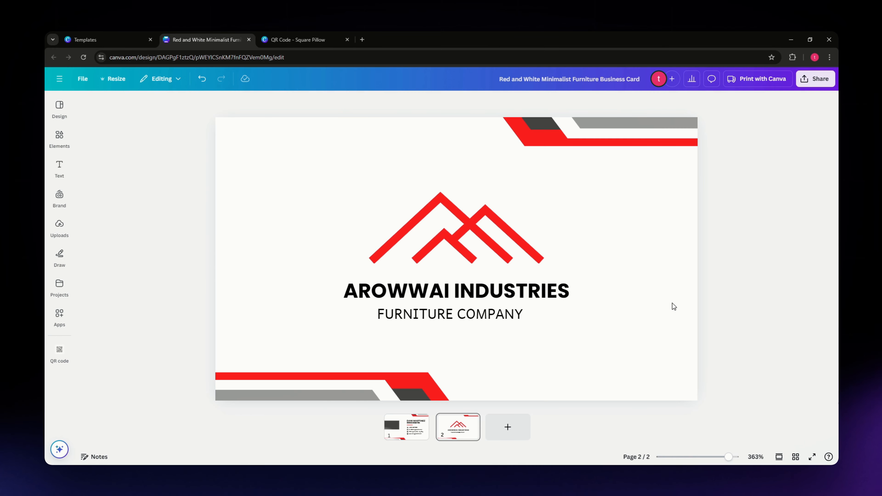
click(344, 43)
click(402, 242)
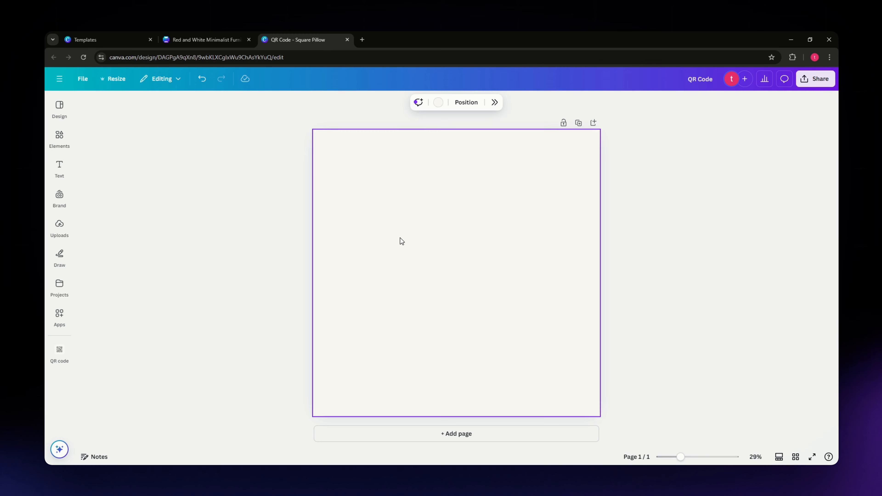
click(214, 258)
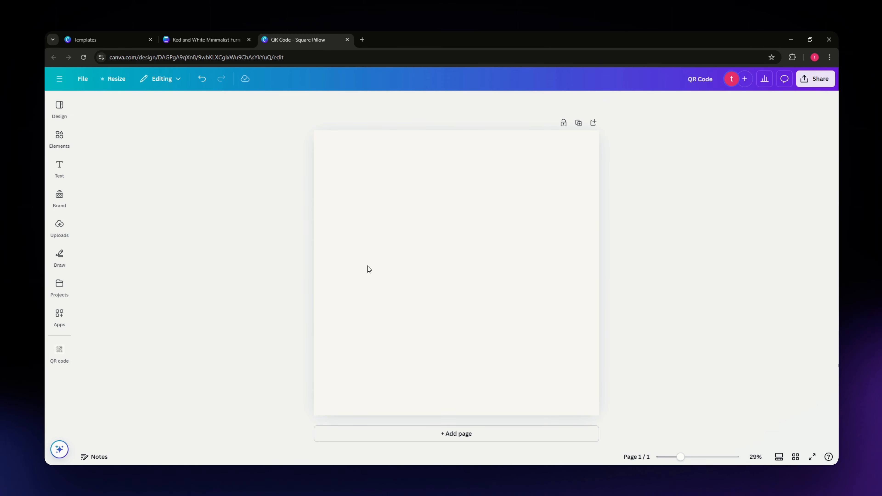
Search the Canva apps for "qr code" and open the QR code app in the QR Code design.
click(369, 269)
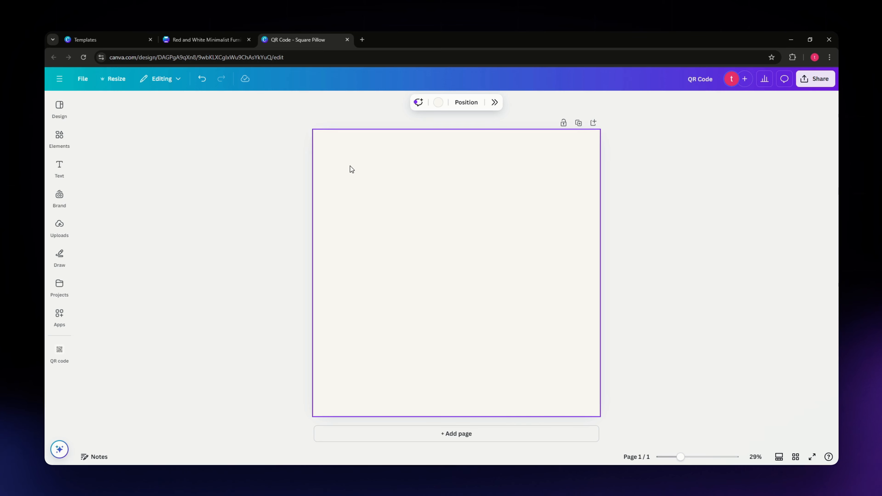
click(59, 318)
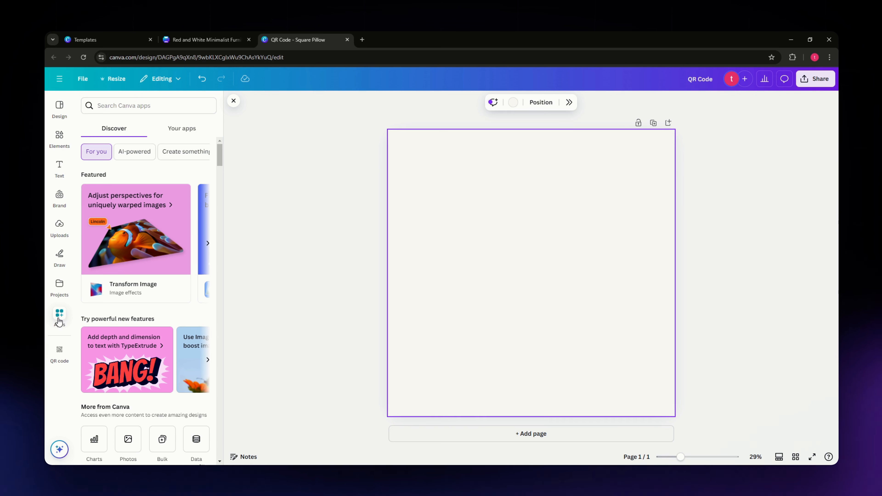
click(112, 107)
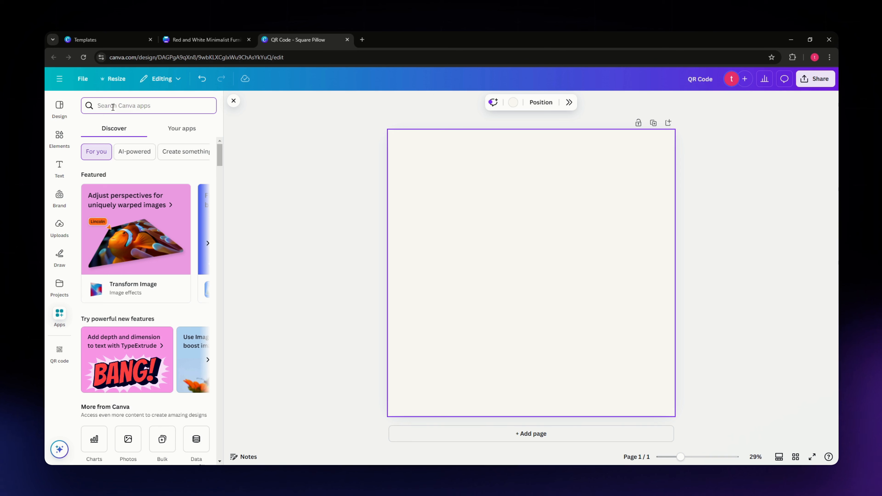
text(qr c)
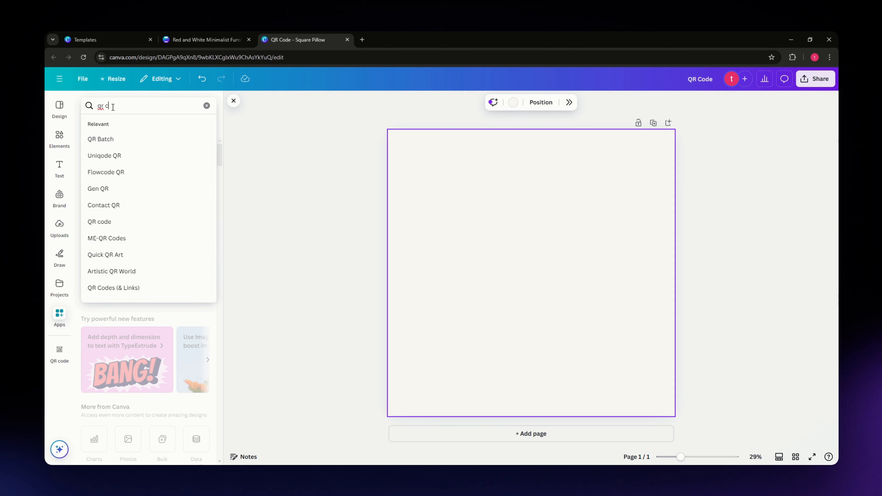
text(ode)
key(Return)
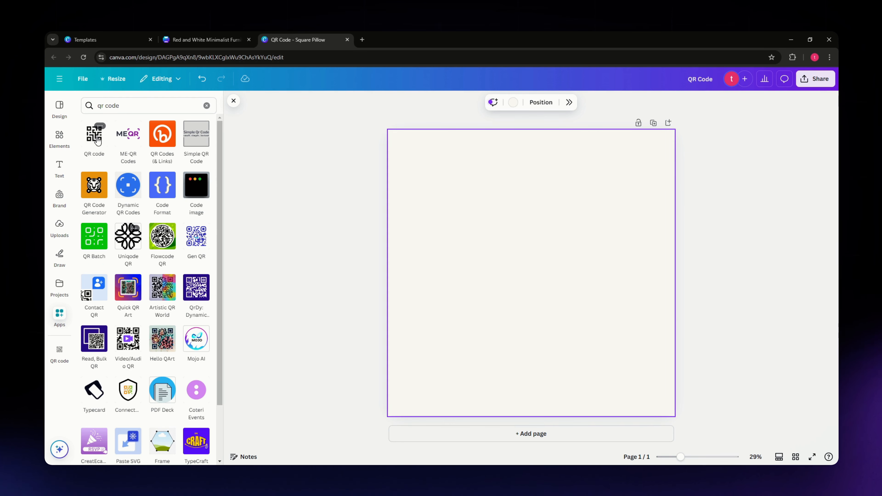
click(91, 140)
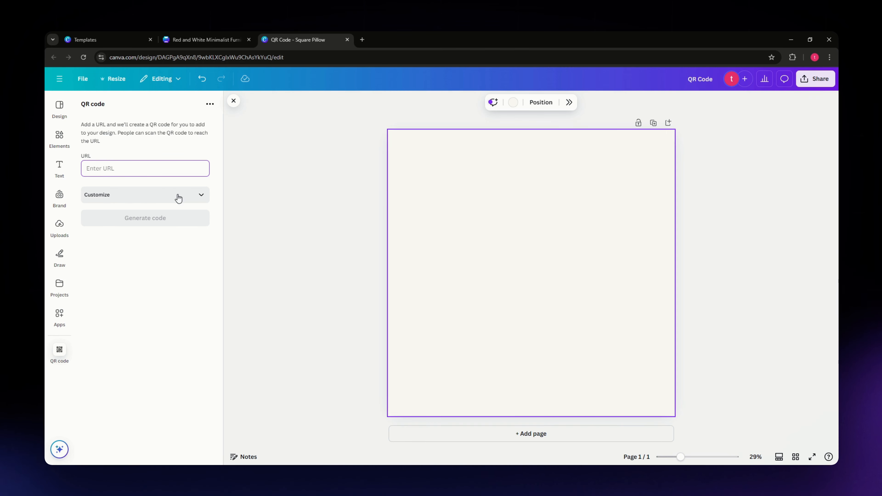
In the business card design, set the collaboration link to Anyone with the link and copy it.
click(222, 40)
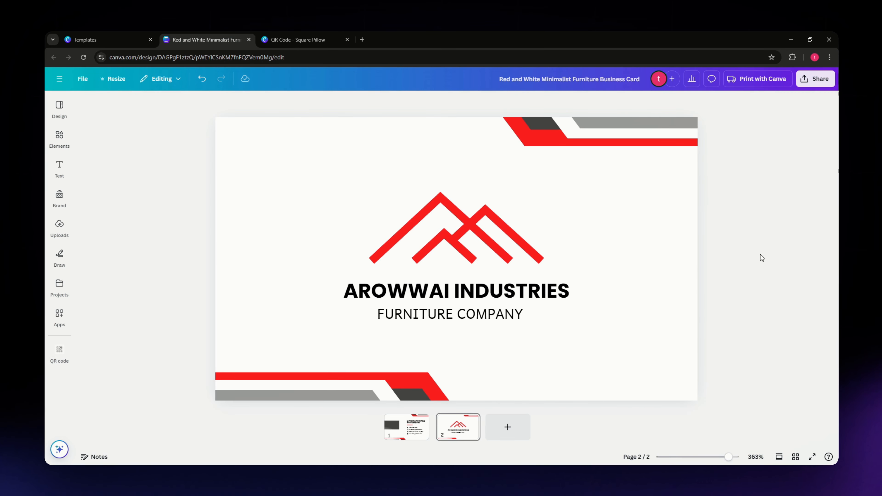
scroll(767, 316, up, 2)
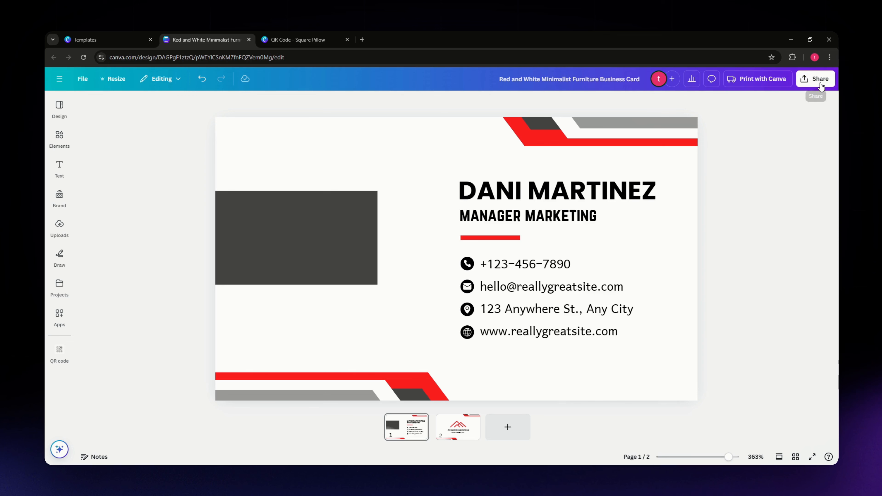
click(815, 80)
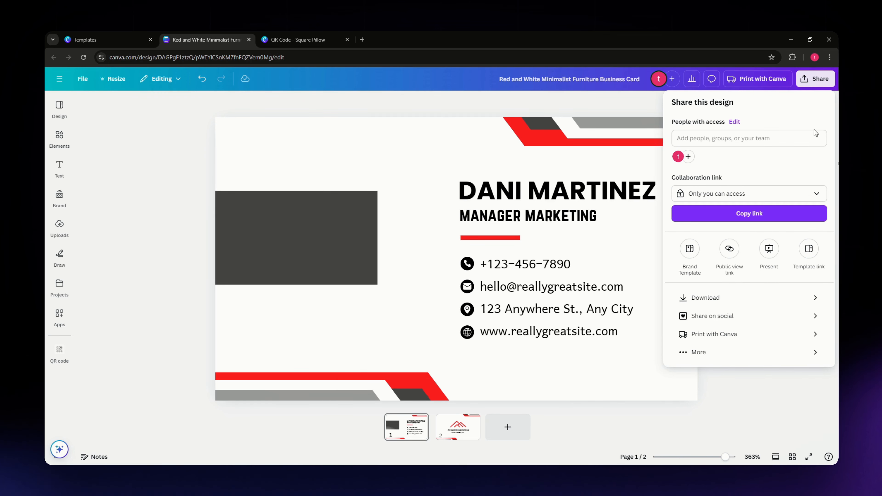
click(726, 193)
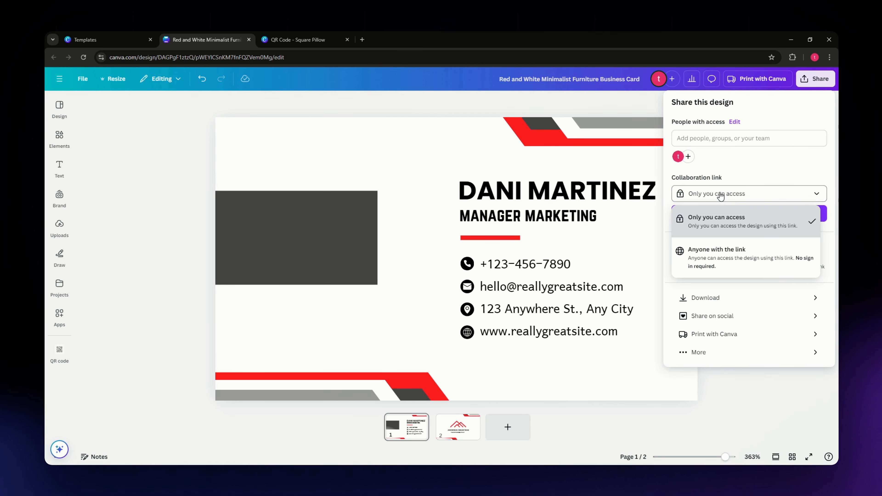
click(699, 263)
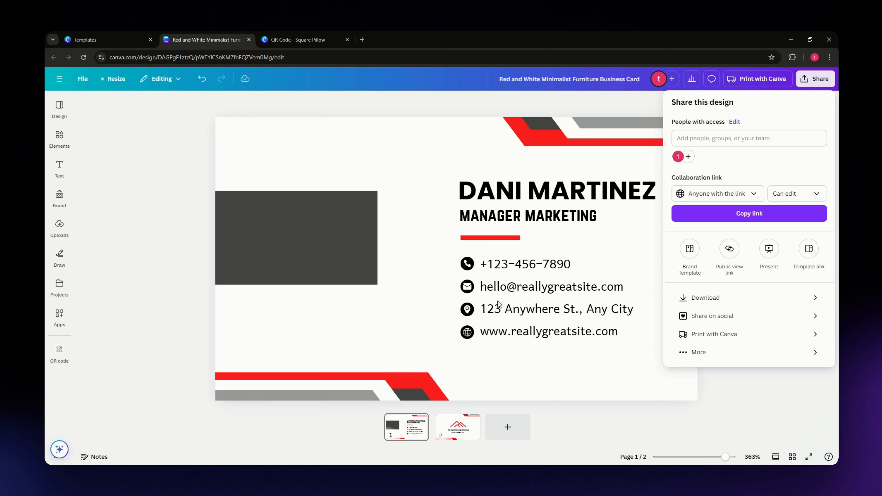
click(726, 215)
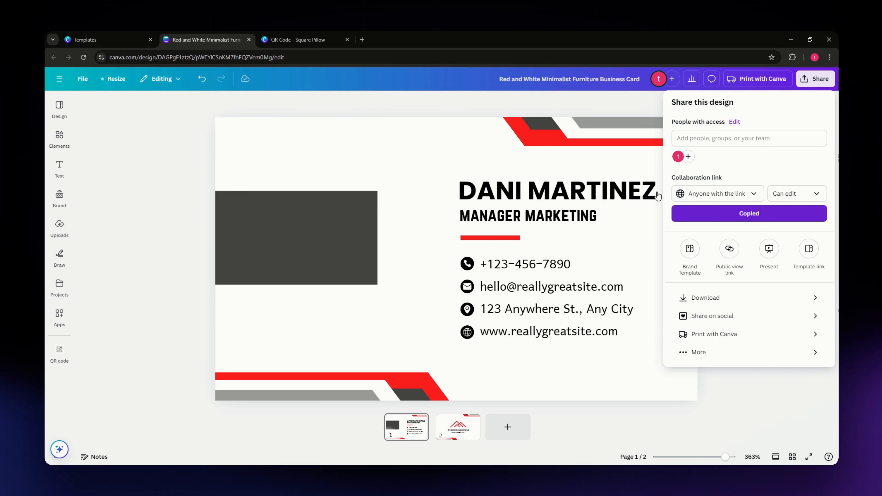
Generate a QR code from the copied link in the QR Code design and enlarge it to fill the square page.
click(298, 39)
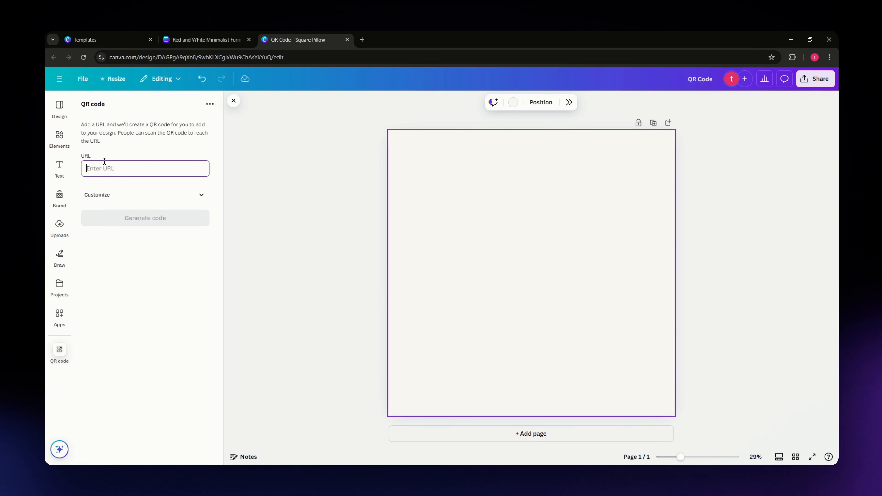
key(ctrl+v)
click(163, 218)
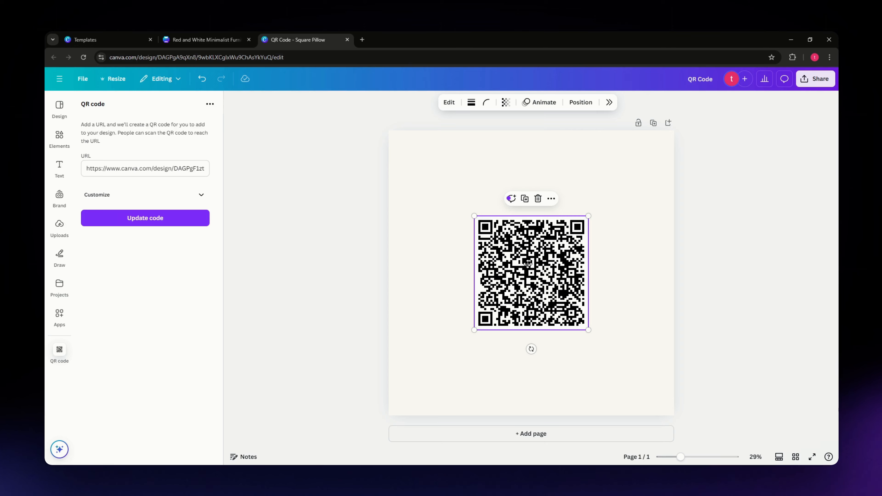
drag(528, 263, 701, 389)
click(703, 385)
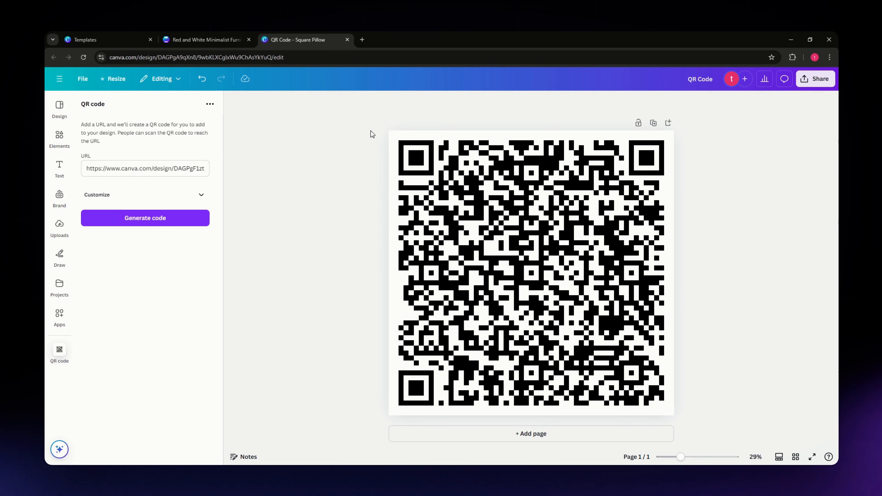
Return to the business card design and open the animation options for its first page.
click(228, 39)
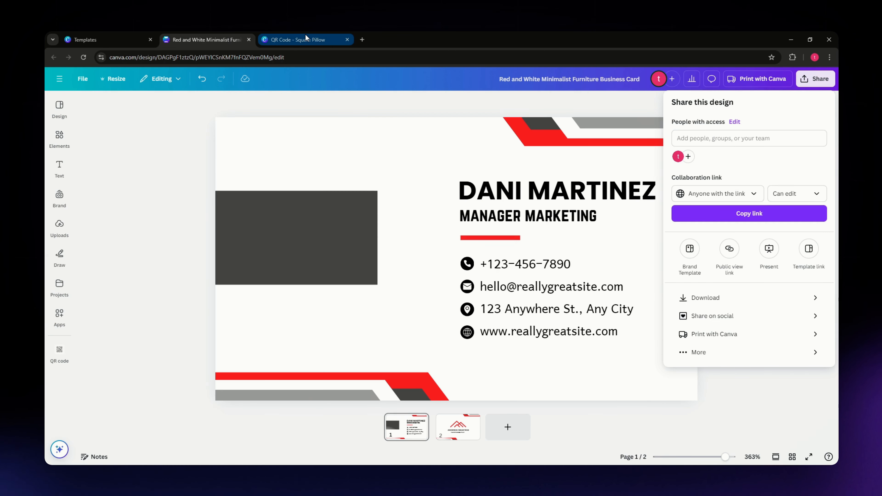
click(434, 106)
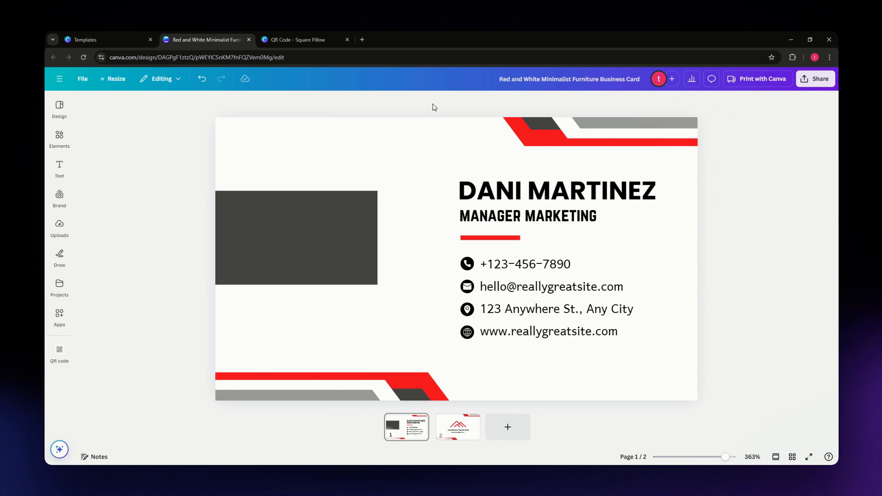
click(315, 41)
click(208, 40)
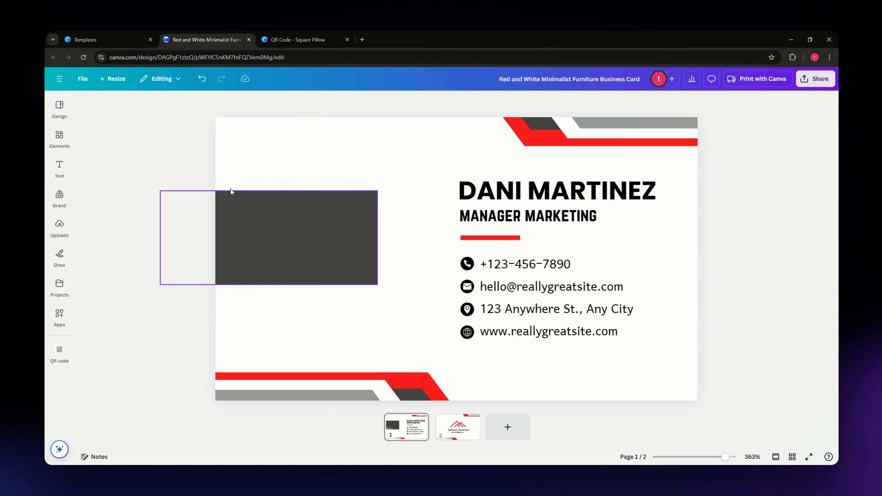
click(276, 158)
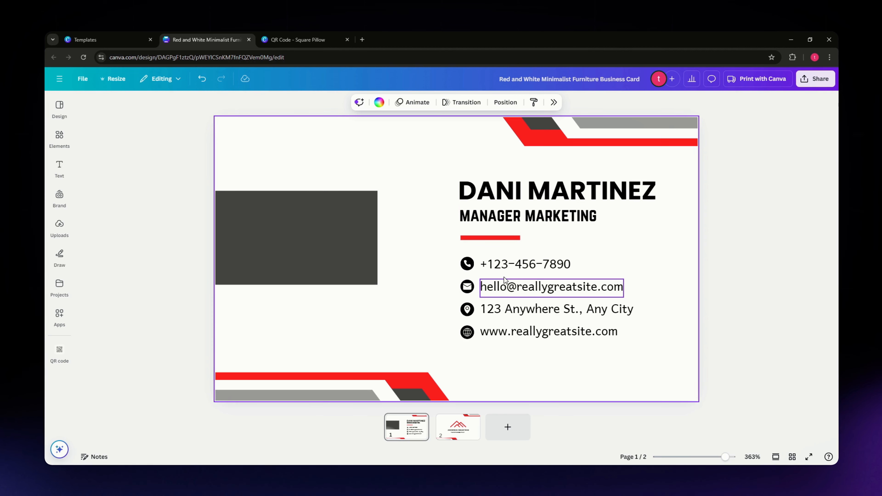
scroll(508, 277, down, 5)
scroll(508, 276, up, 5)
click(350, 145)
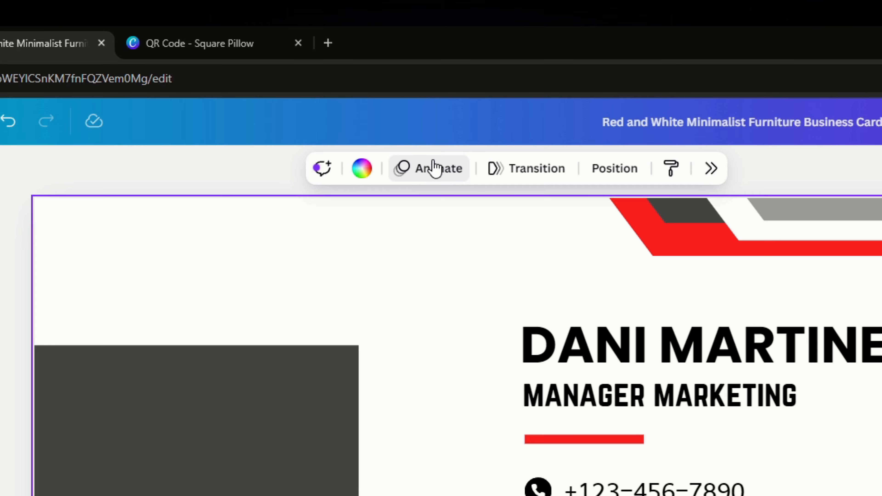
click(432, 170)
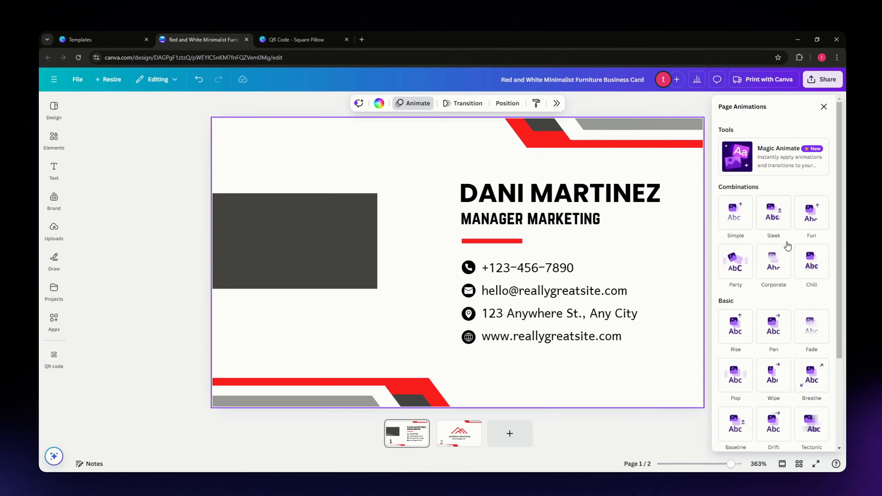
Apply the Simple animation combination to the first page of the business card.
scroll(782, 226, down, 4)
scroll(782, 243, up, 3)
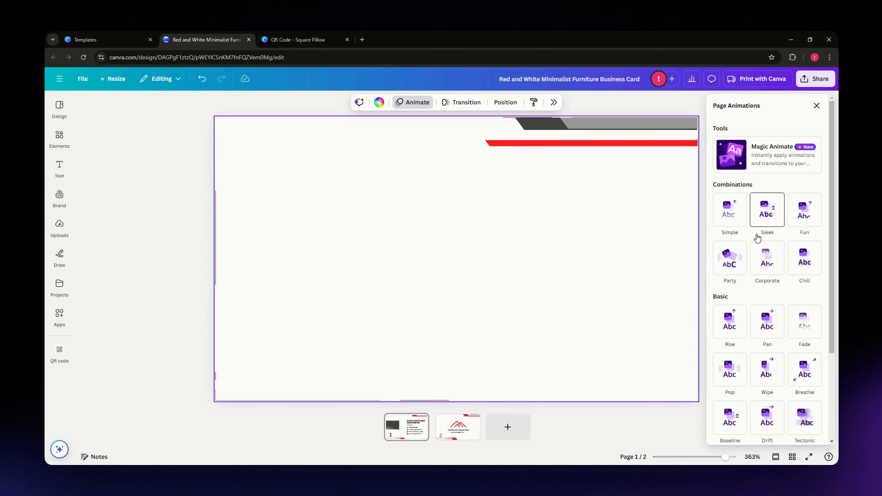
click(731, 215)
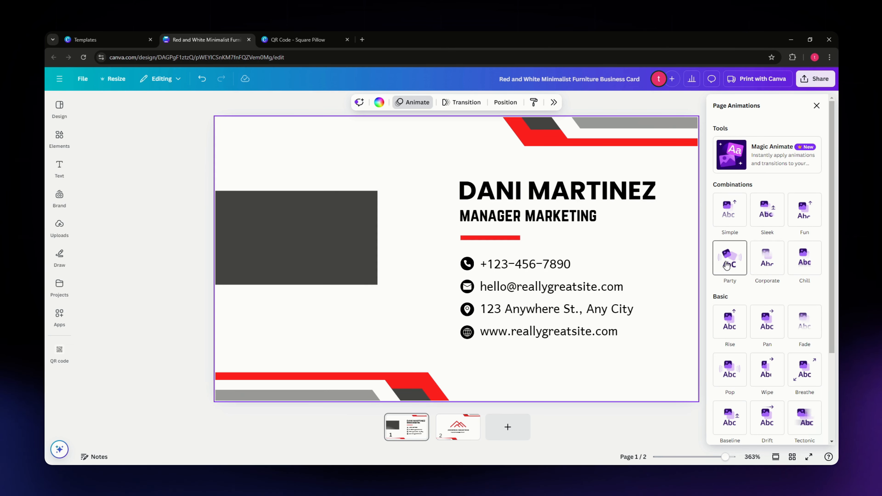
scroll(730, 259, down, 3)
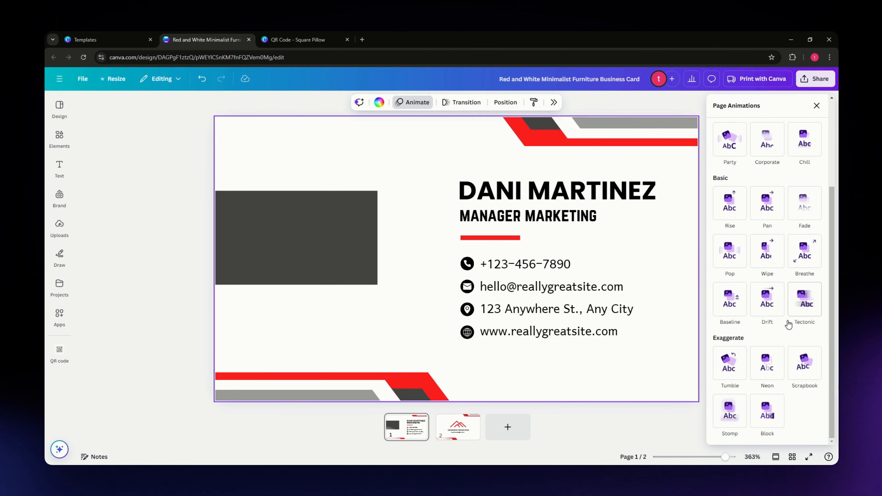
scroll(774, 310, up, 3)
click(730, 210)
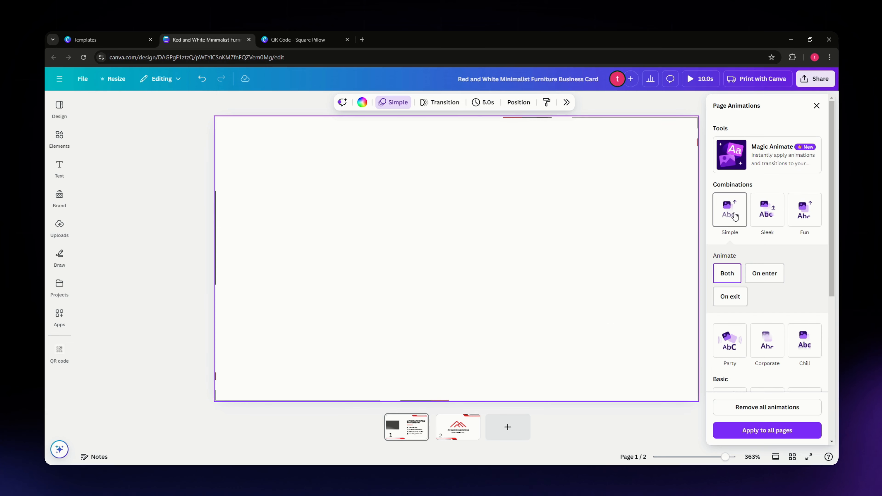
Apply the Simple animation to the second page with the company logo and close the animation options.
click(458, 434)
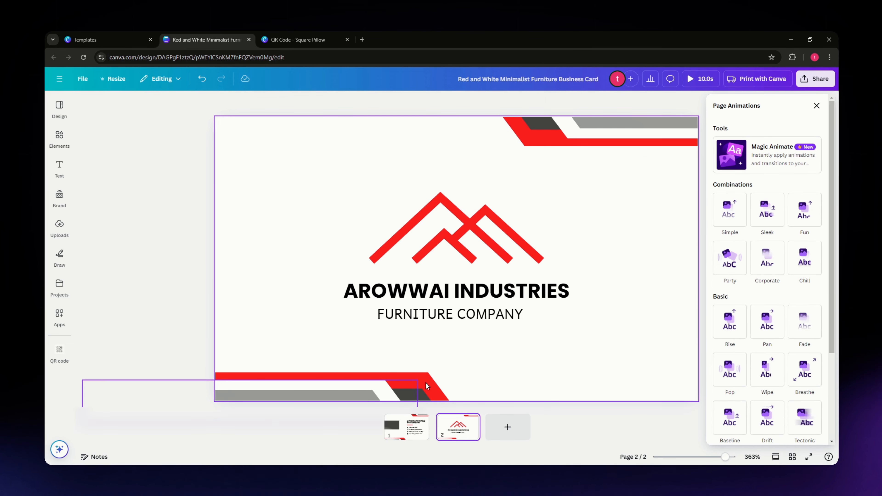
click(734, 214)
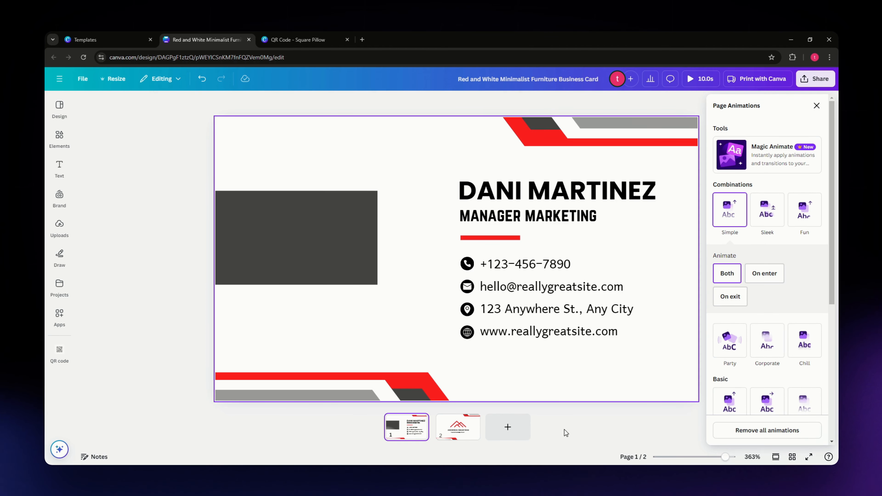
click(816, 106)
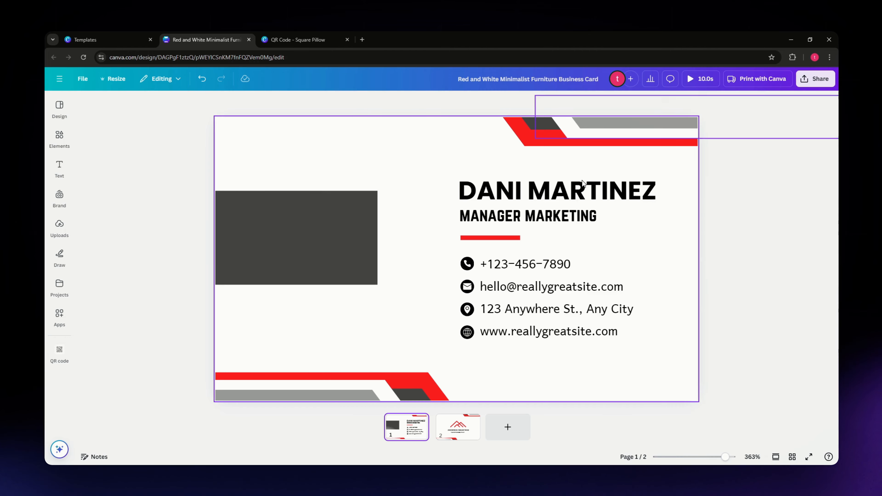
Close the template preview in the template search, open the Business Cards template category and browse its designs.
click(107, 40)
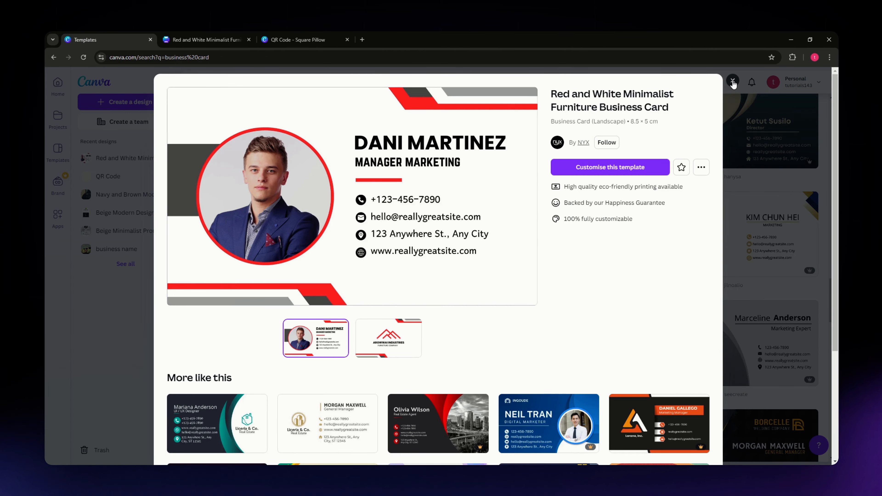
click(732, 82)
scroll(475, 328, up, 15)
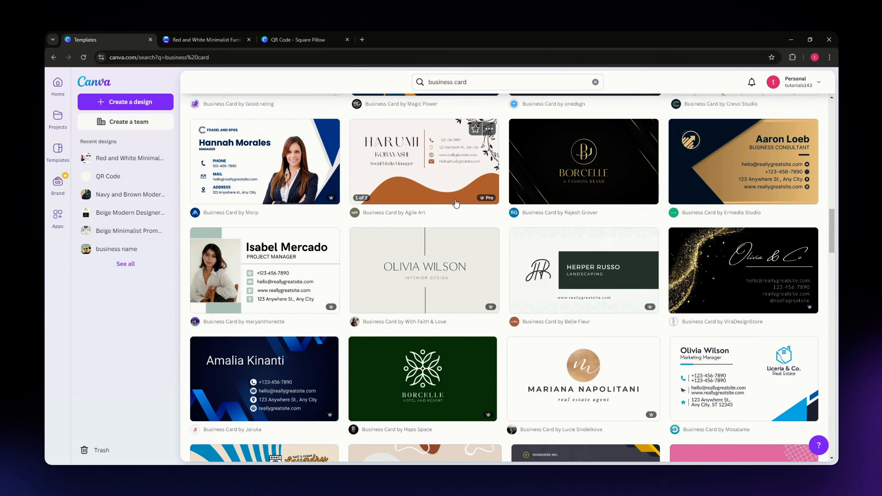
click(487, 79)
scroll(475, 166, up, 9)
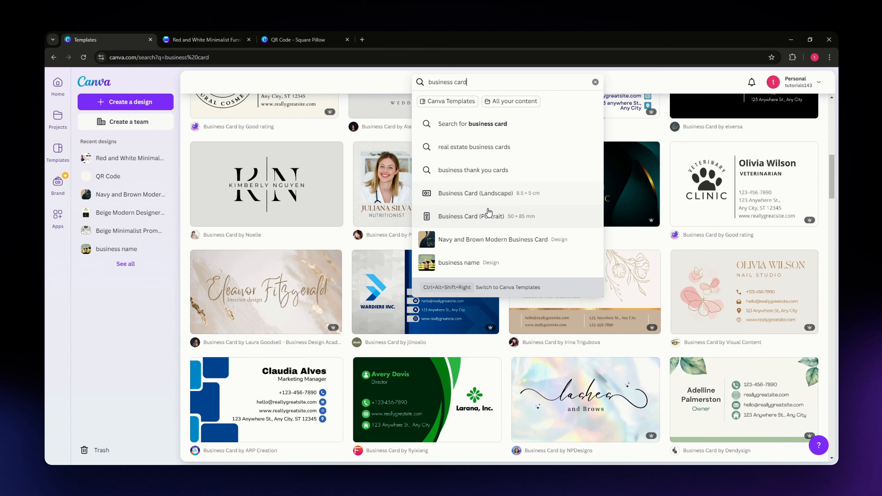
click(498, 222)
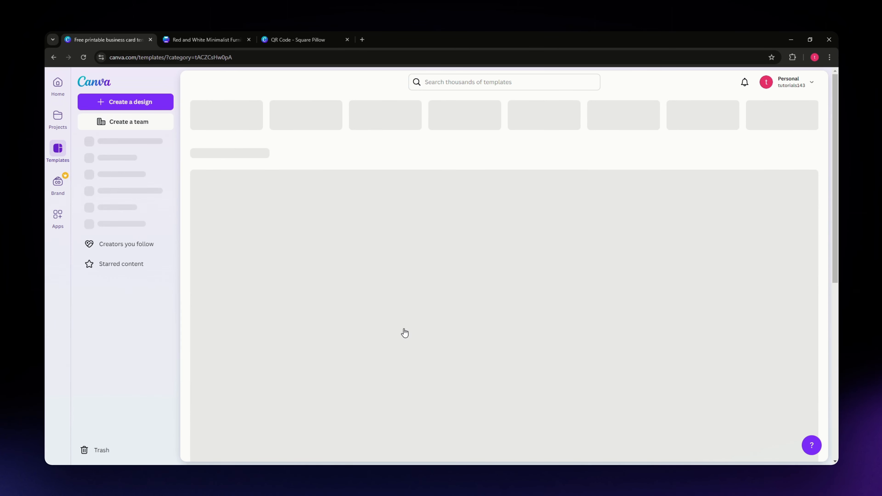
scroll(405, 333, down, 2)
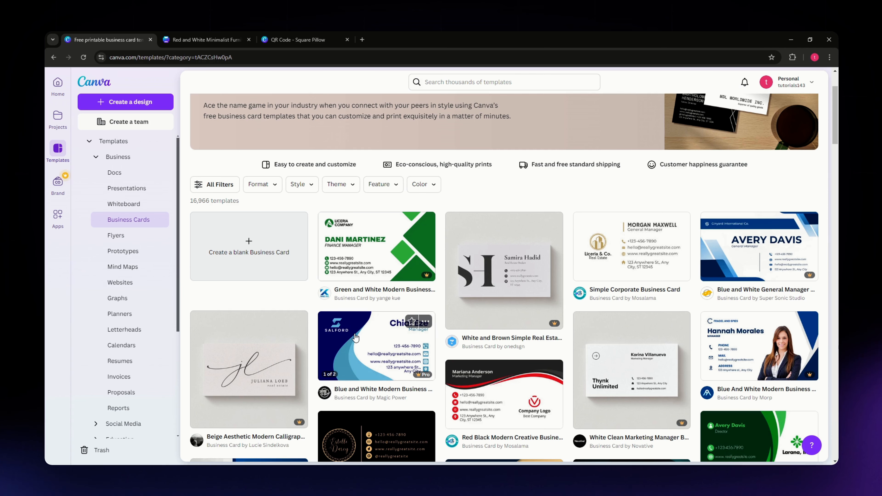
scroll(354, 336, down, 3)
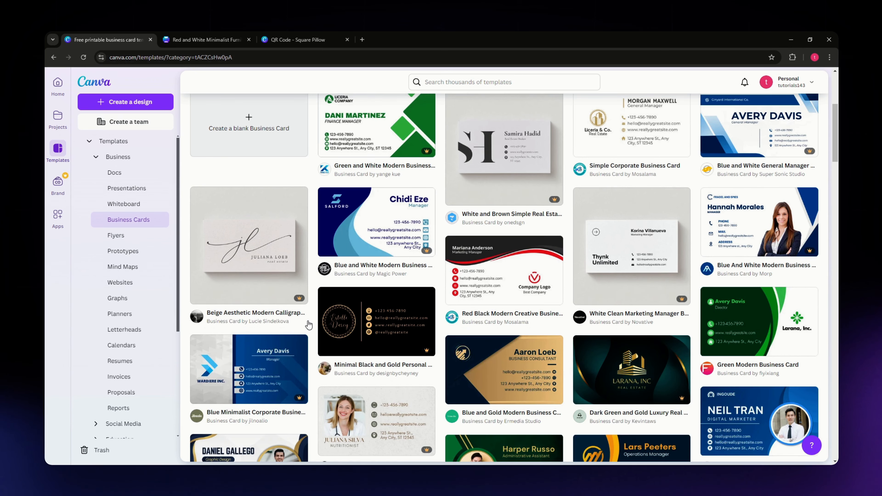
scroll(311, 325, down, 1)
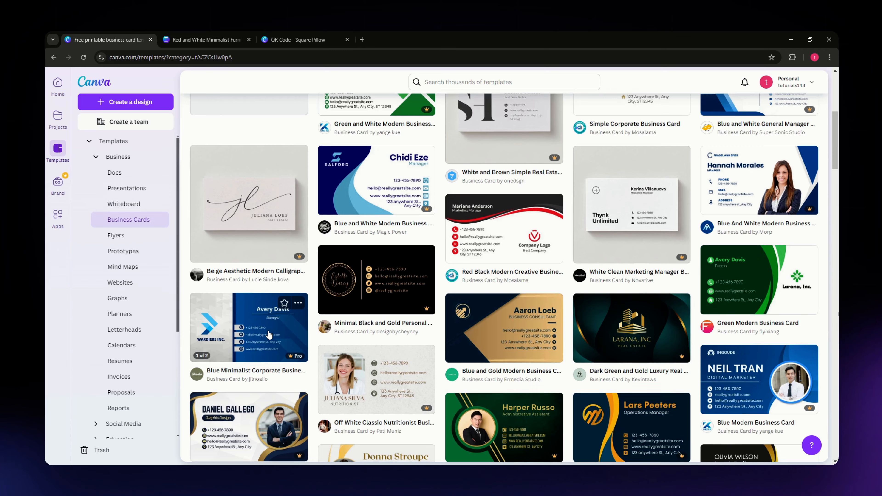
scroll(277, 331, down, 5)
scroll(280, 332, up, 10)
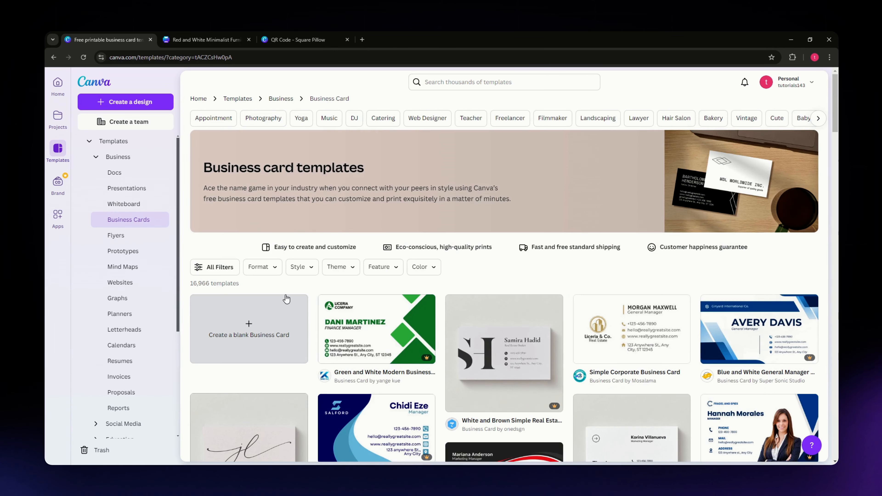
Review the business card design and the QR Code design, and return to the first page of the business card.
click(230, 39)
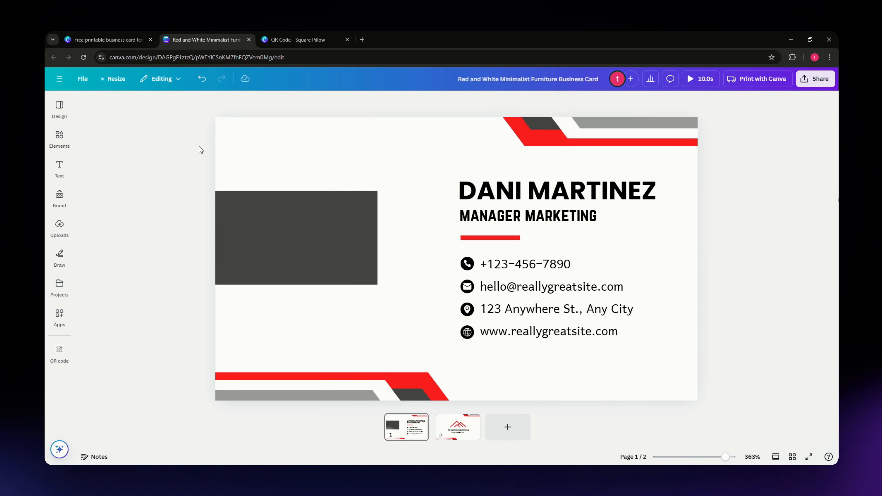
click(283, 40)
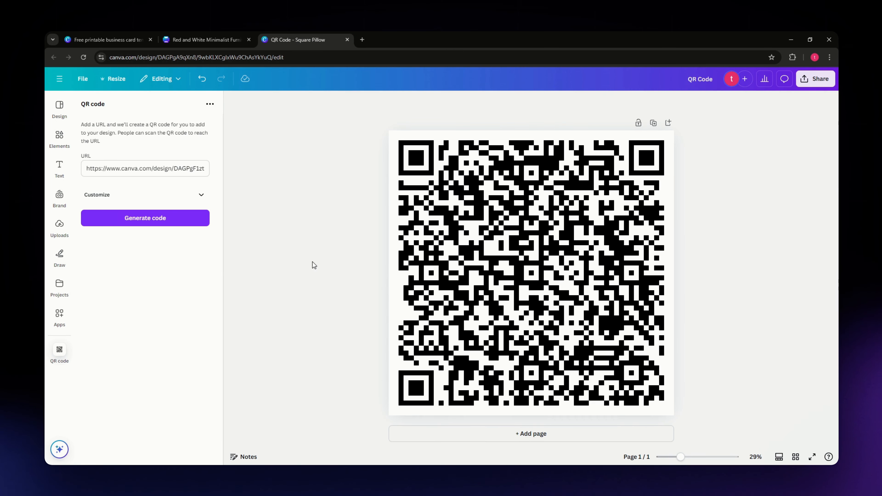
click(222, 44)
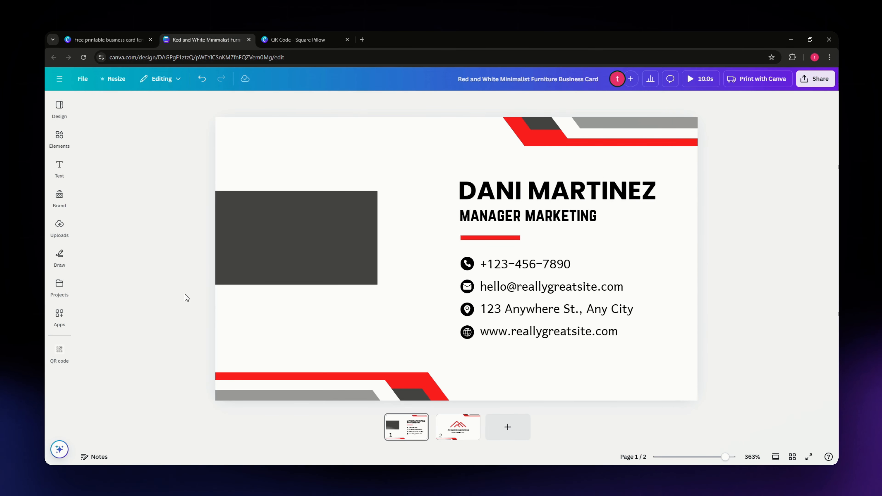